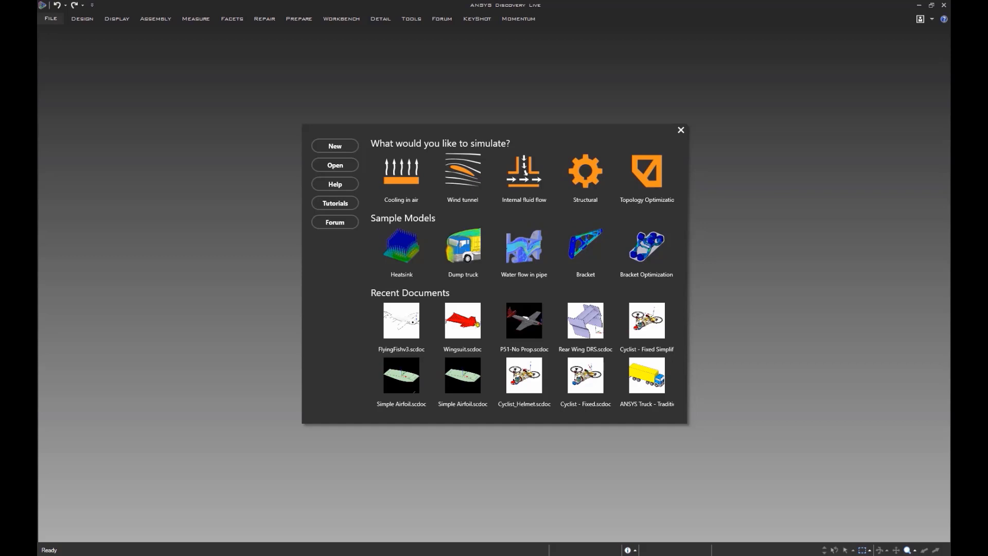
Step: Create a new design, keep the Design tools displayed, and view the sketch grid head-on in Plan View
left_click(335, 147)
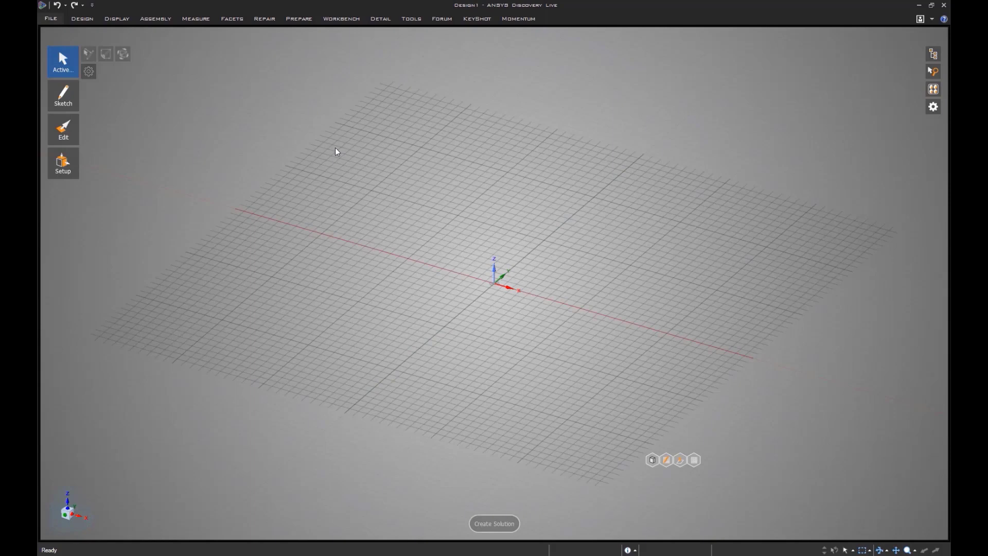
left_click(89, 22)
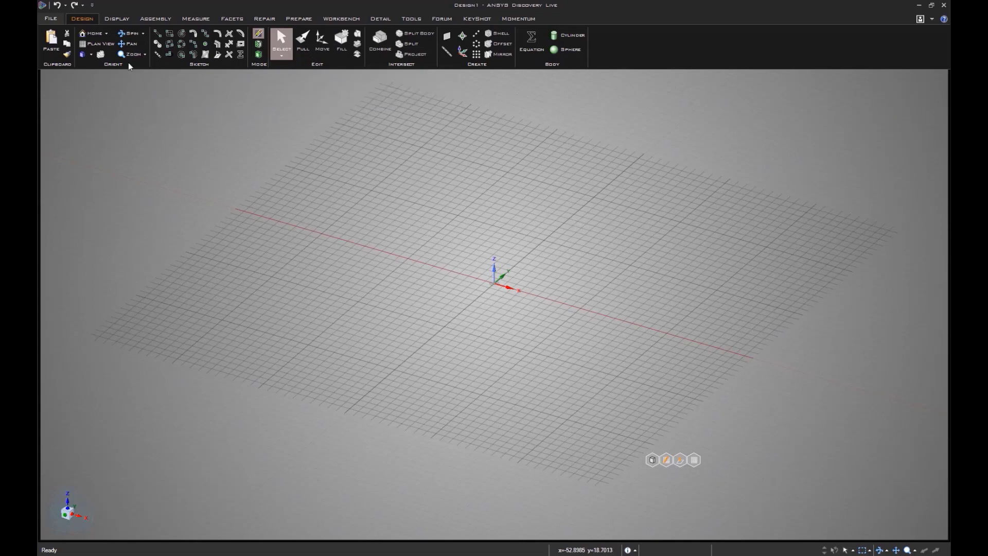
left_click(77, 19)
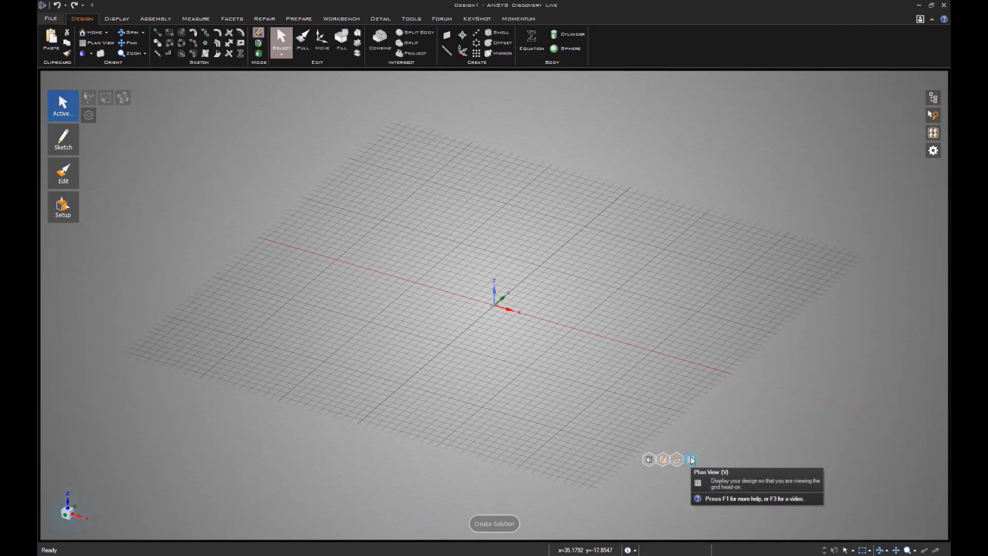
left_click(692, 459)
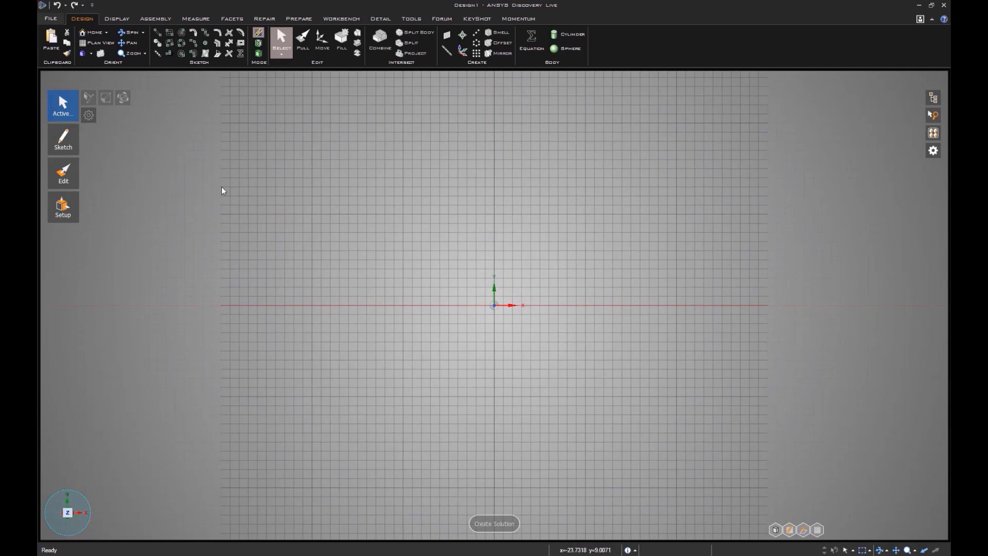
Step: Sketch a 39 × 19 mm rectangle around the origin and turn it into a surface by switching to 3D mode
left_click(170, 35)
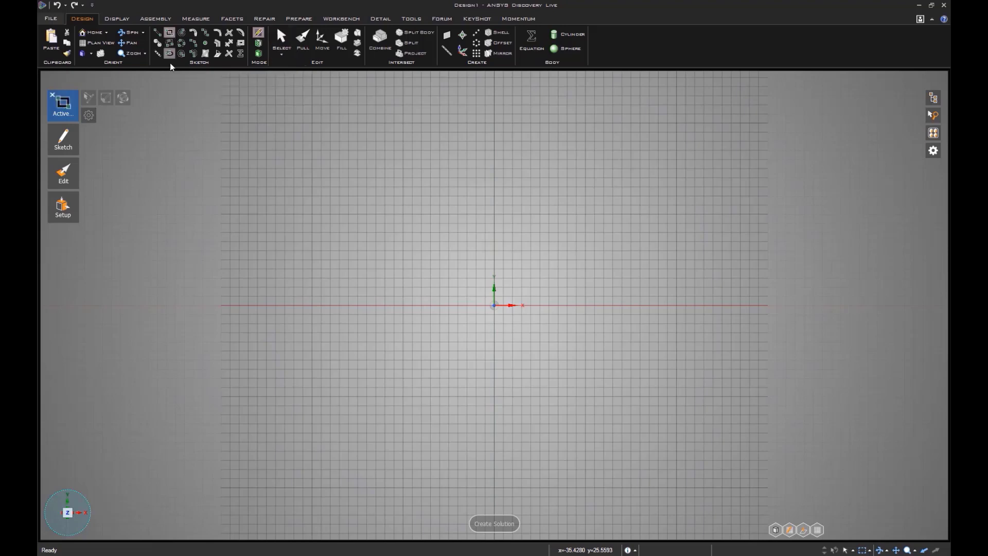
left_click(266, 207)
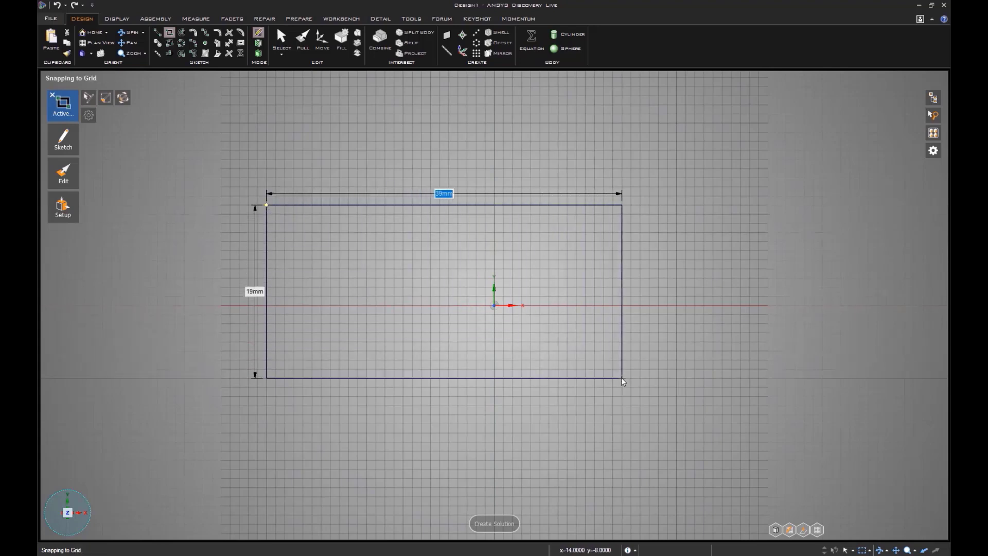
key("Tab")
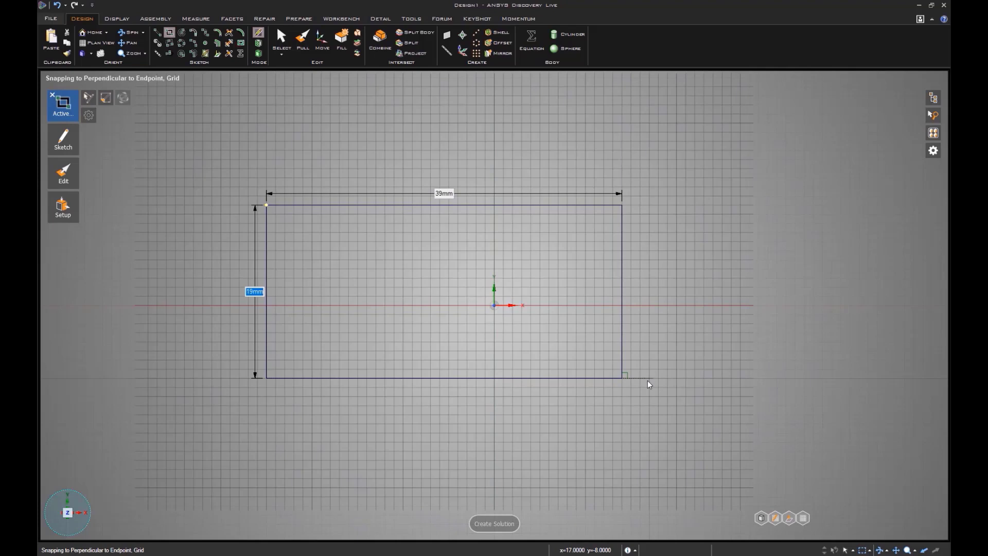
key("Return")
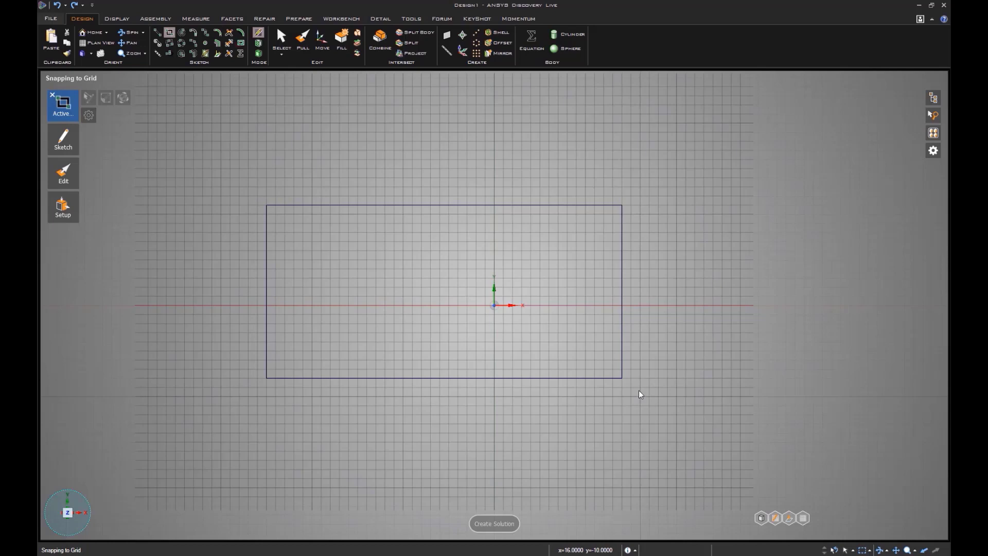
left_click(282, 39)
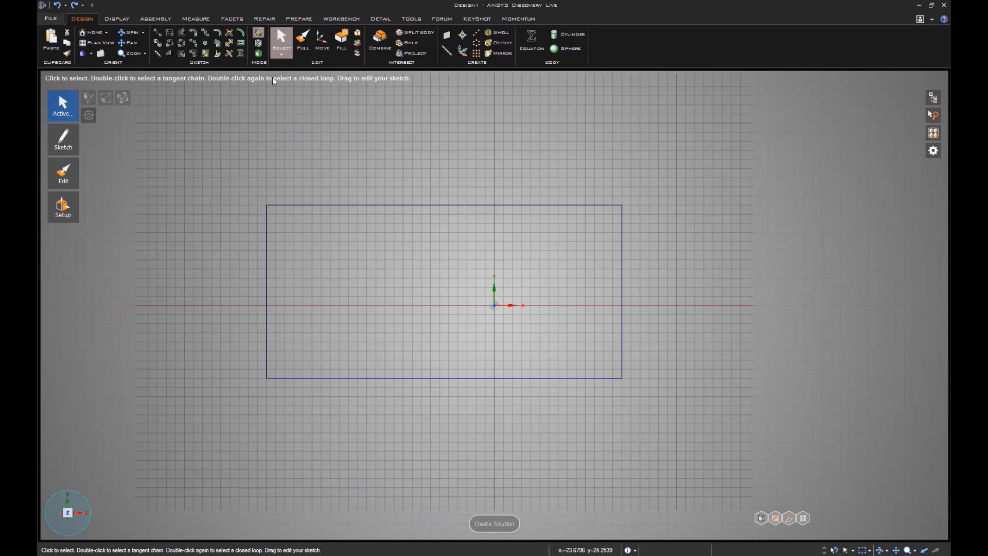
left_click(258, 53)
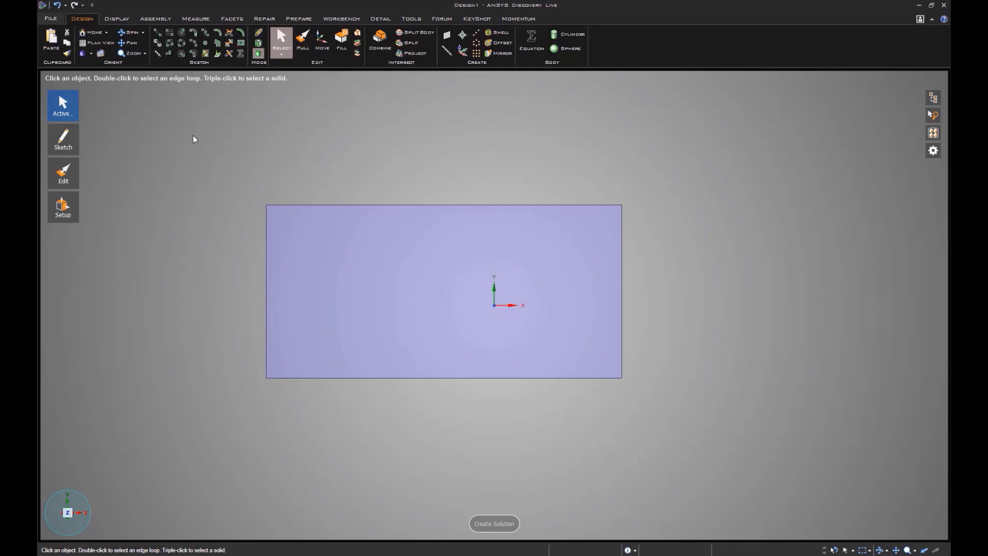
Step: Examine the rectangular surface by spinning, panning and zooming, including a head-on Z view and a small in-plane roll
middle_click_drag(193, 134, 191, 79)
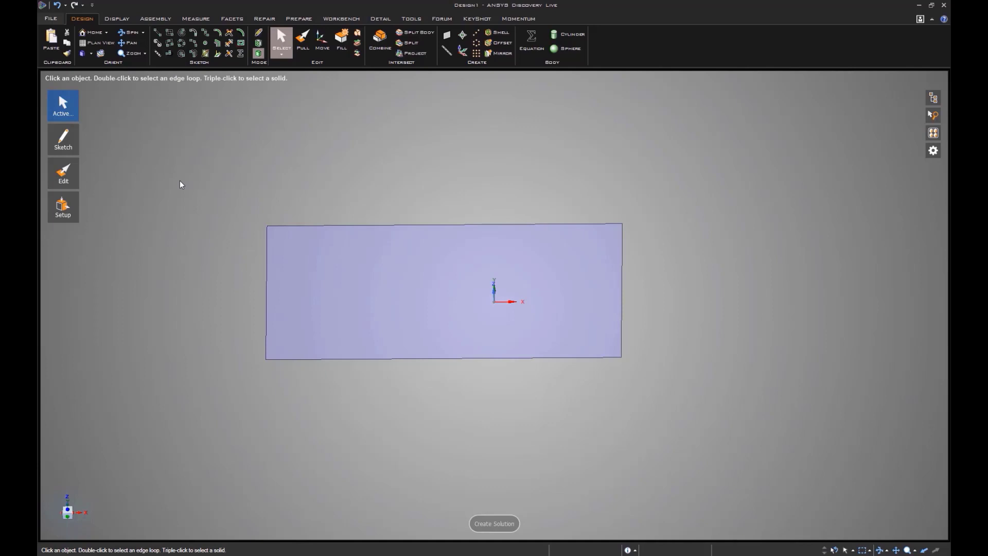
middle_click_drag(180, 181, 200, 178)
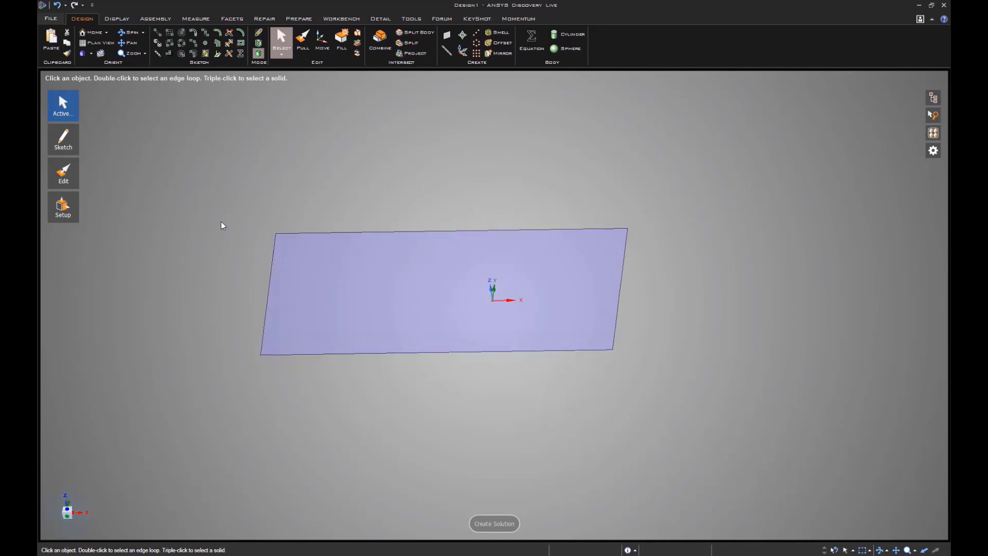
middle_click_drag(221, 225, 239, 276, "shift")
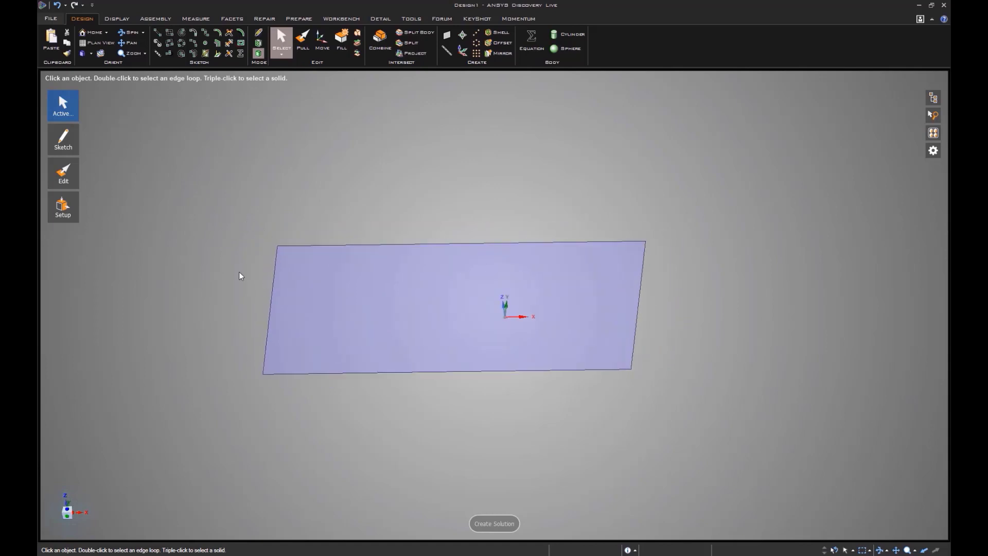
key("ctrl")
mouse_move(239, 275)
middle_mouse_down("ctrl")
mouse_move(233, 299)
mouse_move(232, 275)
mouse_move(236, 289)
middle_mouse_up("ctrl")
scroll(240, 280, "up", 2)
scroll(240, 282, "up", 1)
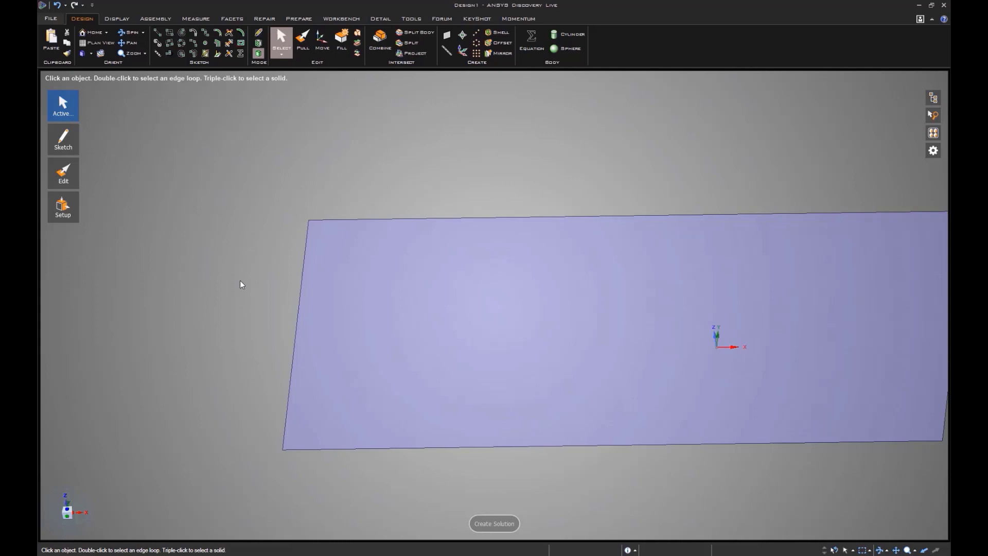
scroll(240, 282, "down", 2)
scroll(240, 281, "up", 1)
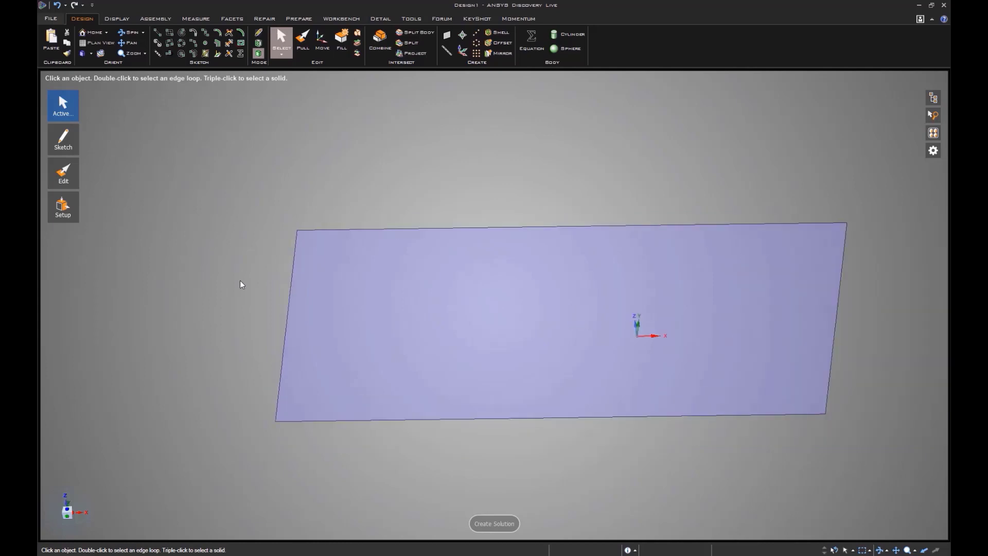
scroll(240, 280, "down", 1)
scroll(239, 281, "up", 1)
scroll(240, 282, "down", 1)
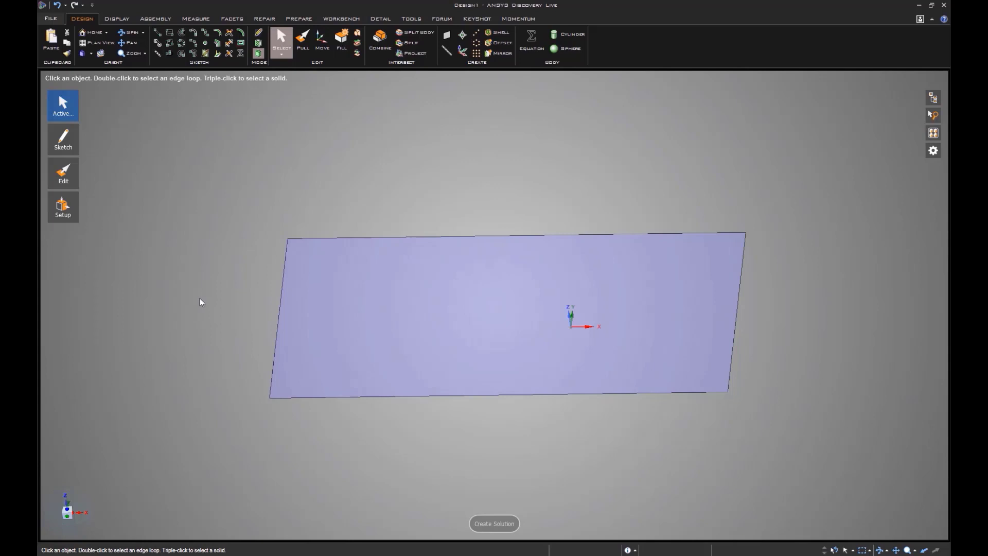
mouse_move(67, 520)
left_click(69, 504)
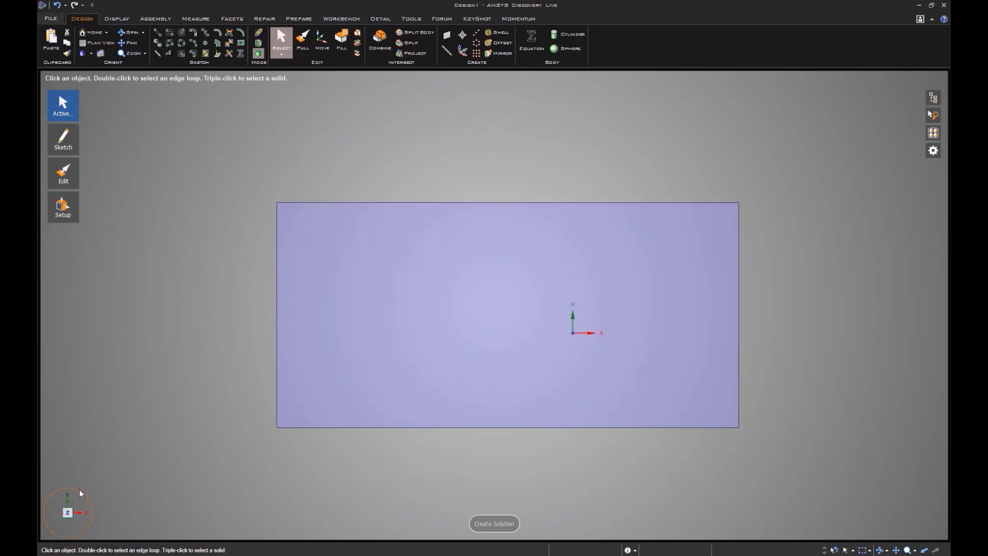
left_click_drag(80, 489, 81, 496)
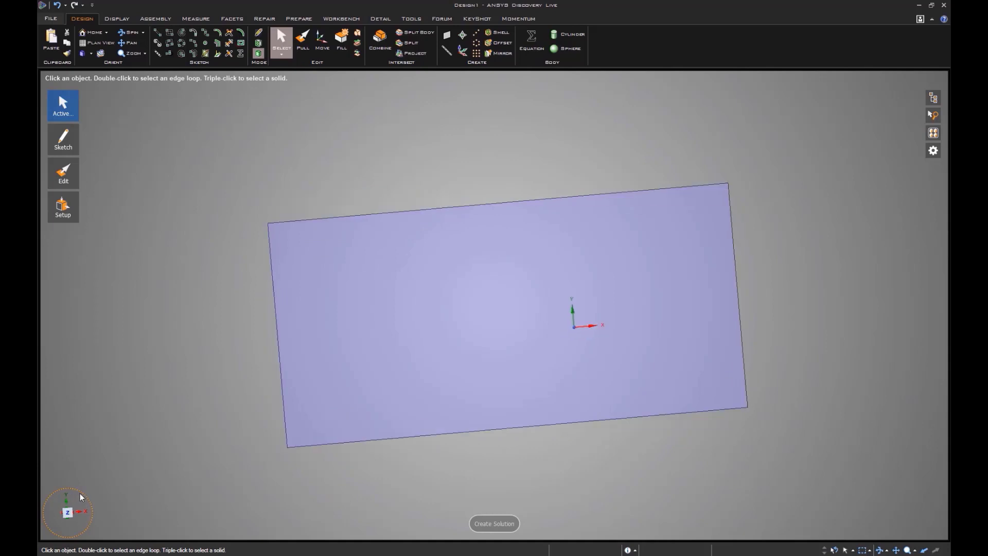
left_click(80, 493)
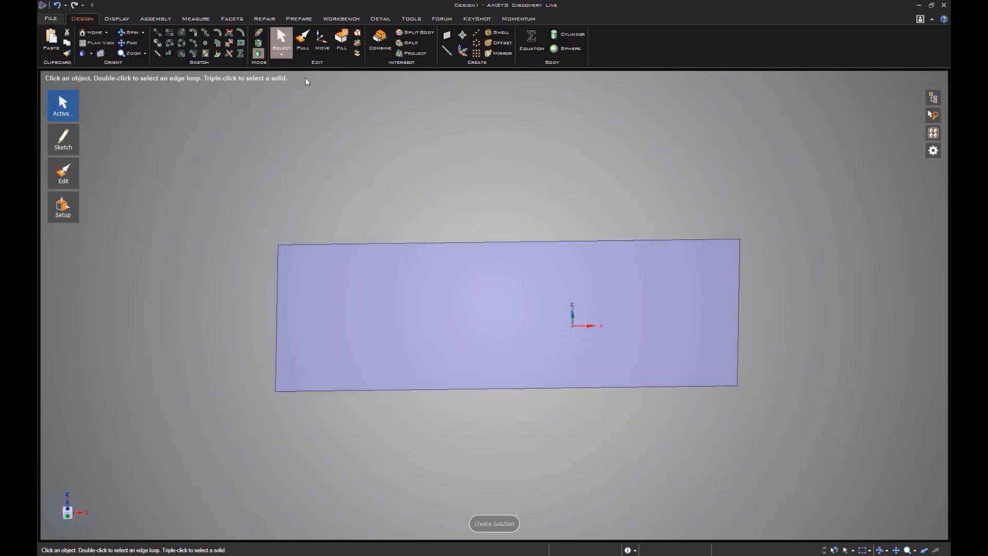
Step: Pull the rectangular surface upward 5 mm into a solid block
left_click(303, 52)
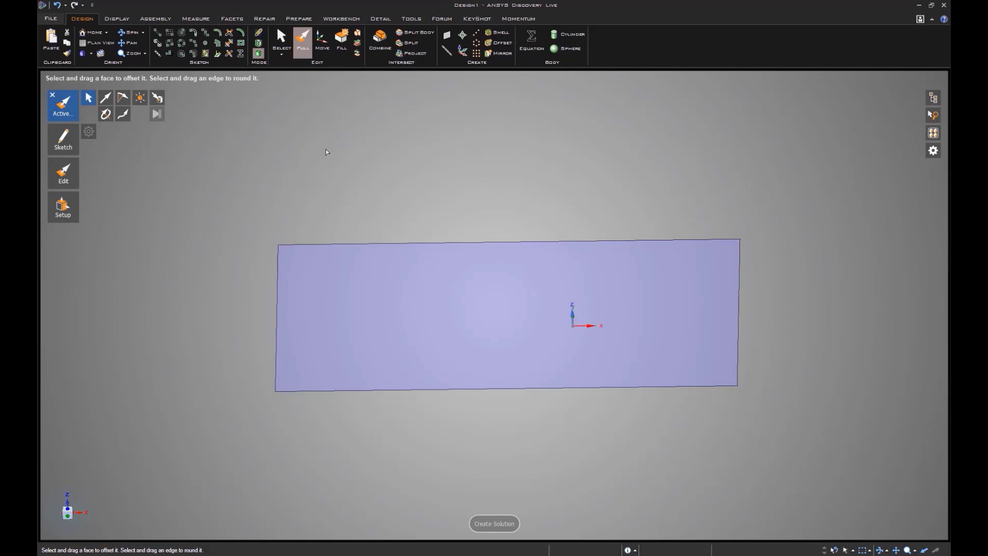
left_click(353, 304)
left_click_drag(353, 304, 335, 237)
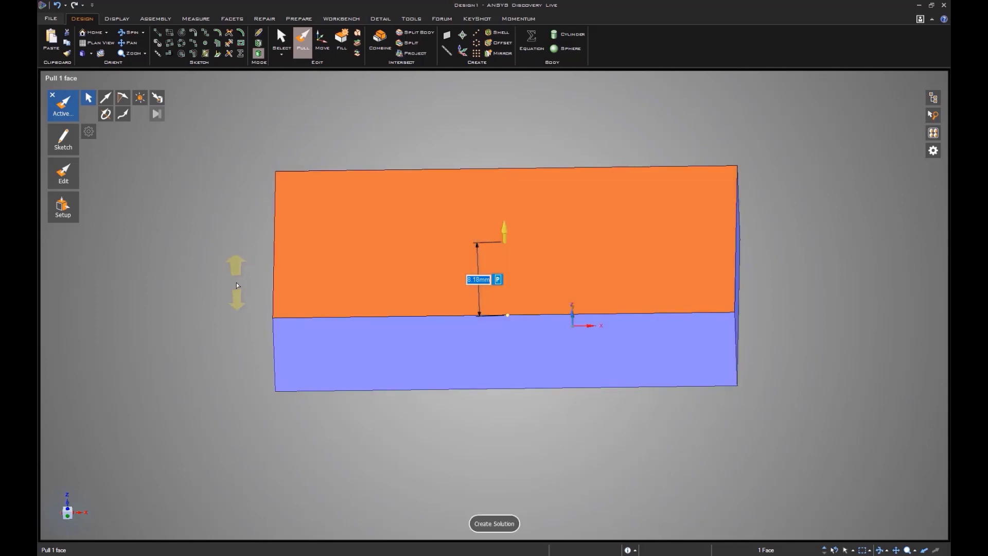
type("5")
key("Return")
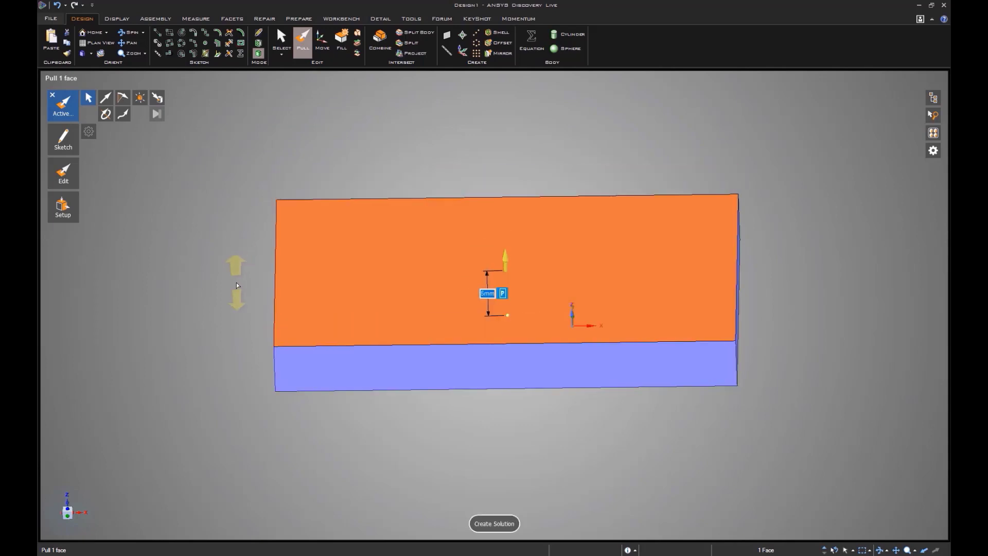
Step: Pull the block's front face outward about 1.4 mm, and offset it together with the top face until the front offset is about 2.74 mm
left_click(428, 367)
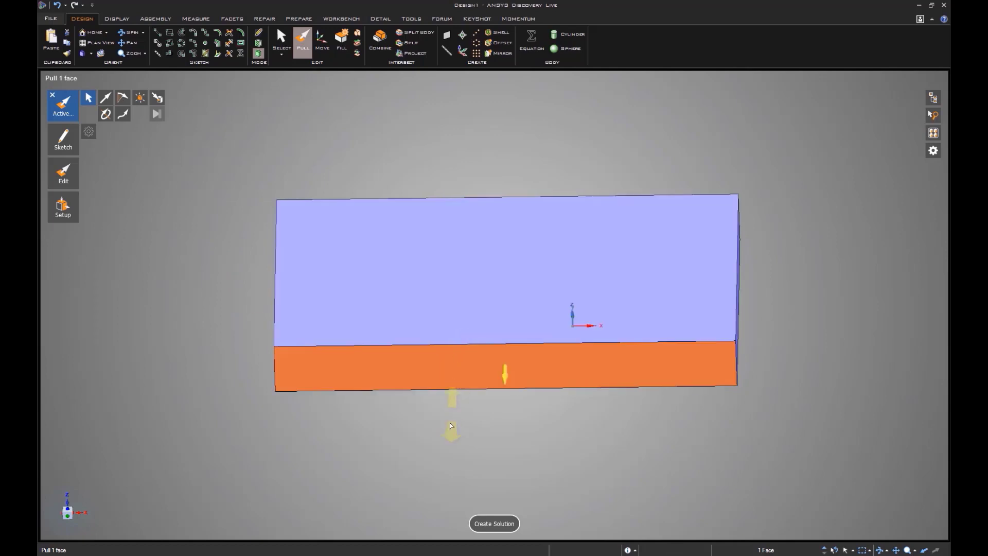
mouse_move(449, 429)
left_mouse_down()
mouse_move(453, 457)
mouse_move(452, 447)
left_mouse_up()
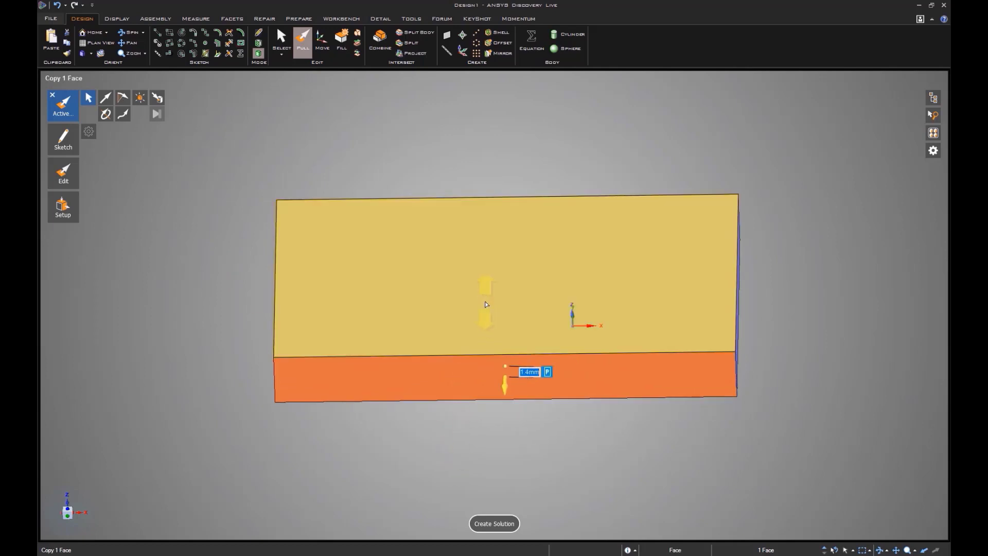
left_click(486, 305, "ctrl")
mouse_move(810, 328)
left_mouse_down()
mouse_move(811, 305)
mouse_move(813, 351)
mouse_move(813, 339)
left_mouse_up()
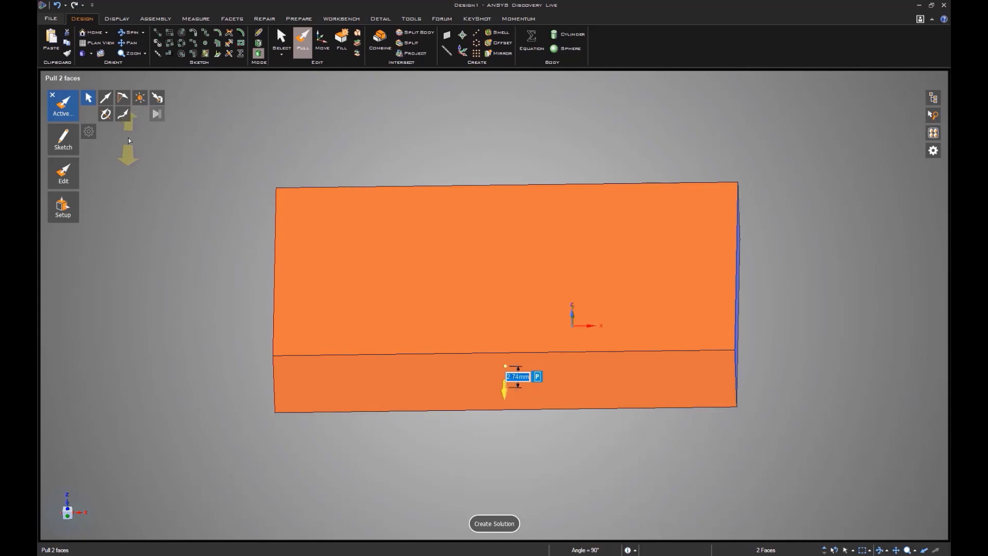
key("s")
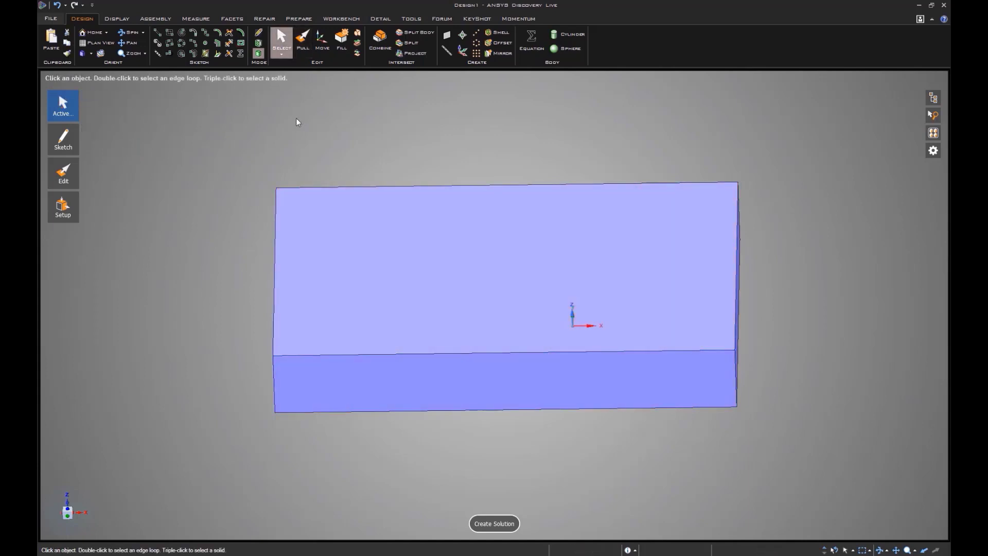
Step: Select the entire solid with the Move tool and move it about 2.52 mm downward along the Z axis
left_click(323, 42)
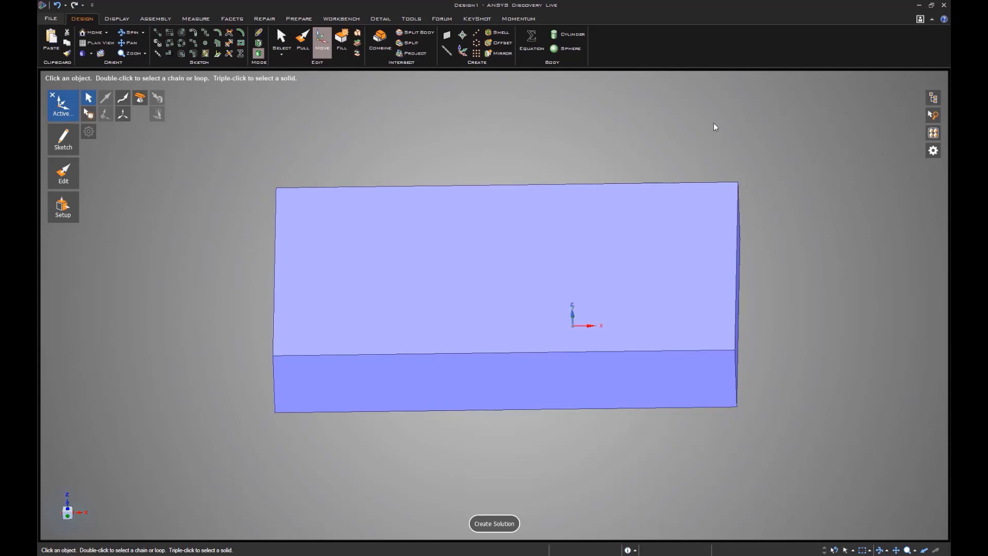
left_click(934, 98)
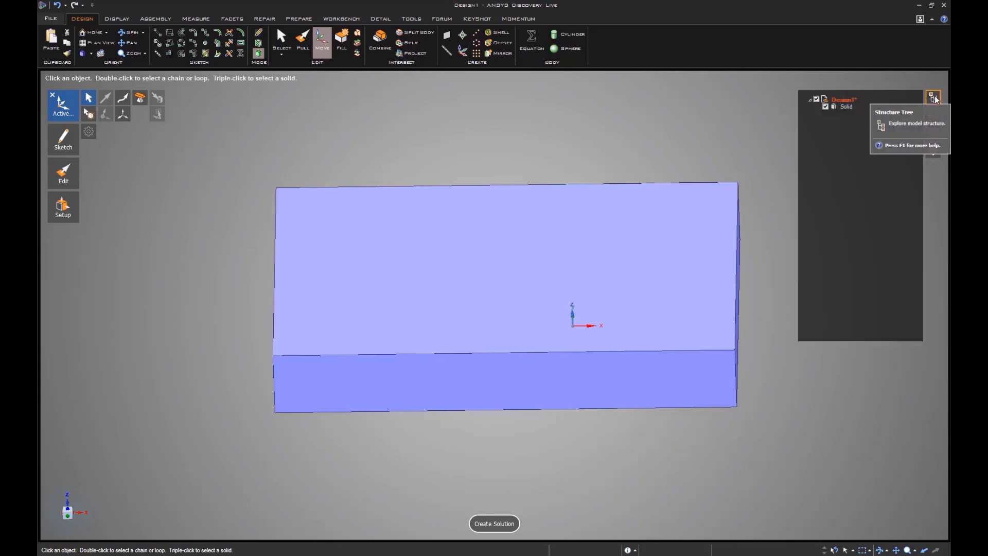
left_click(848, 108)
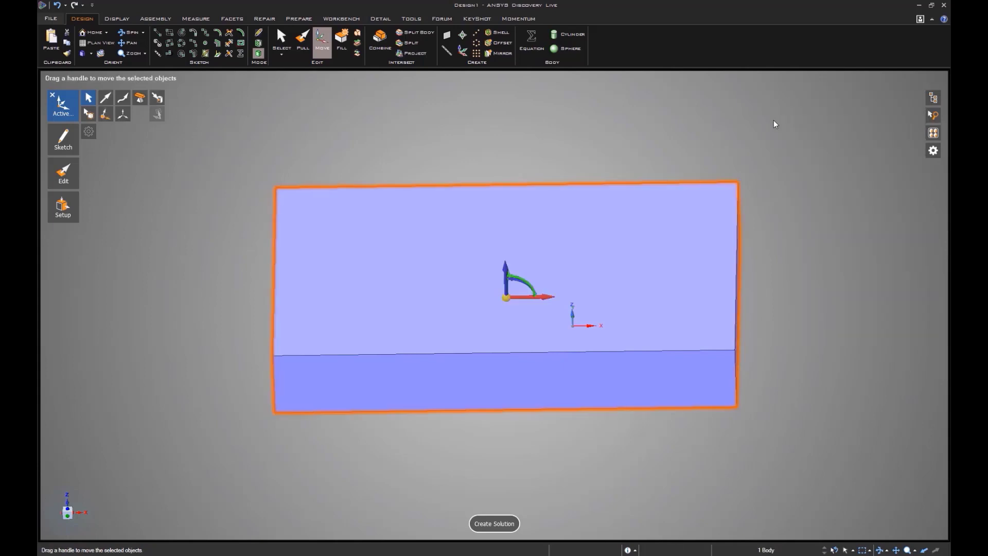
left_click(205, 124)
left_click_drag(211, 145, 823, 470)
left_click(690, 429)
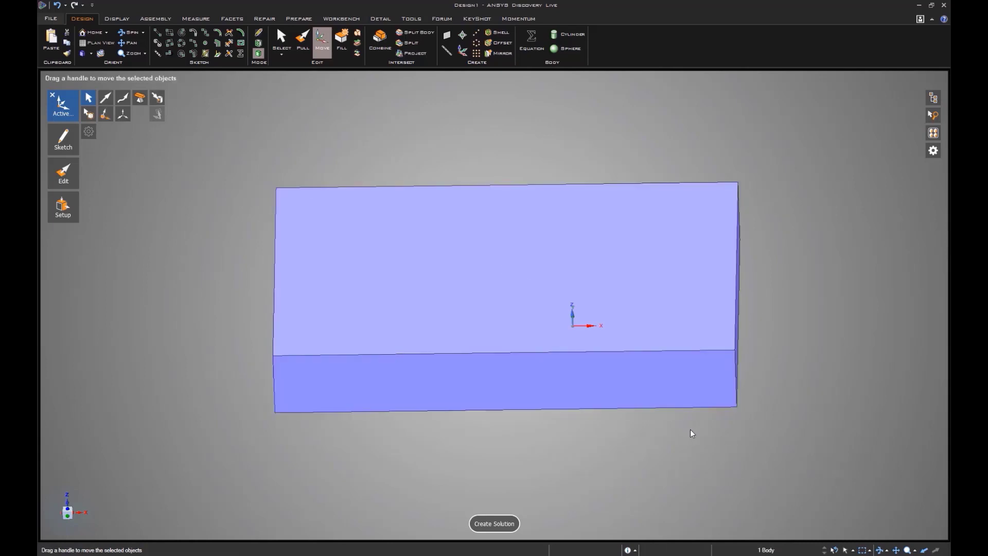
triple_click(688, 383)
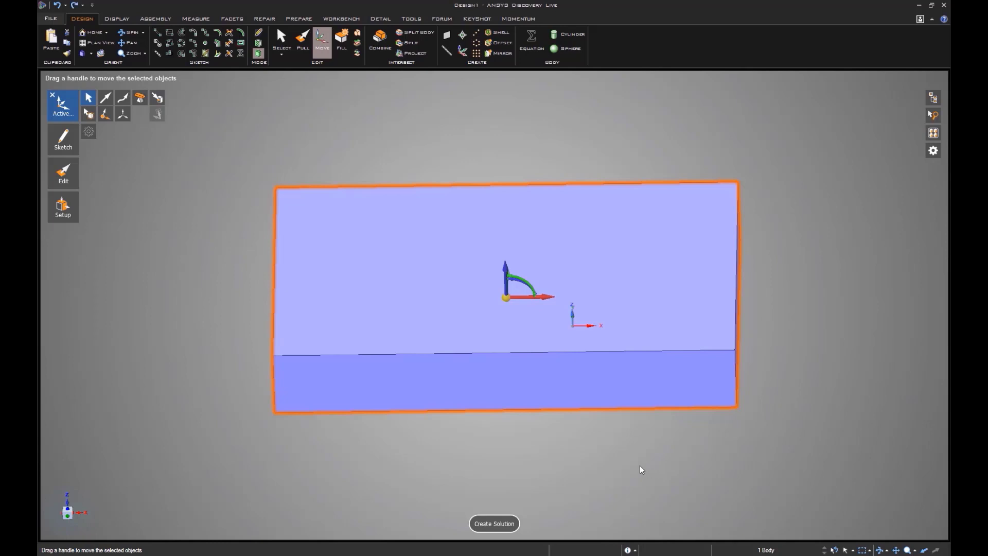
left_click_drag(506, 271, 501, 293)
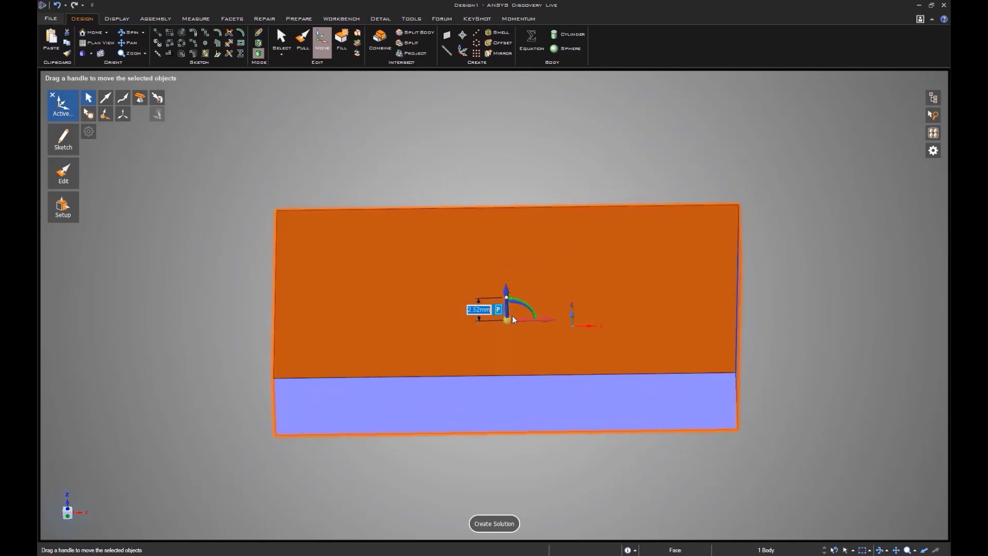
Step: Move the solid block 2.5 mm along the positive X axis
left_click(547, 320)
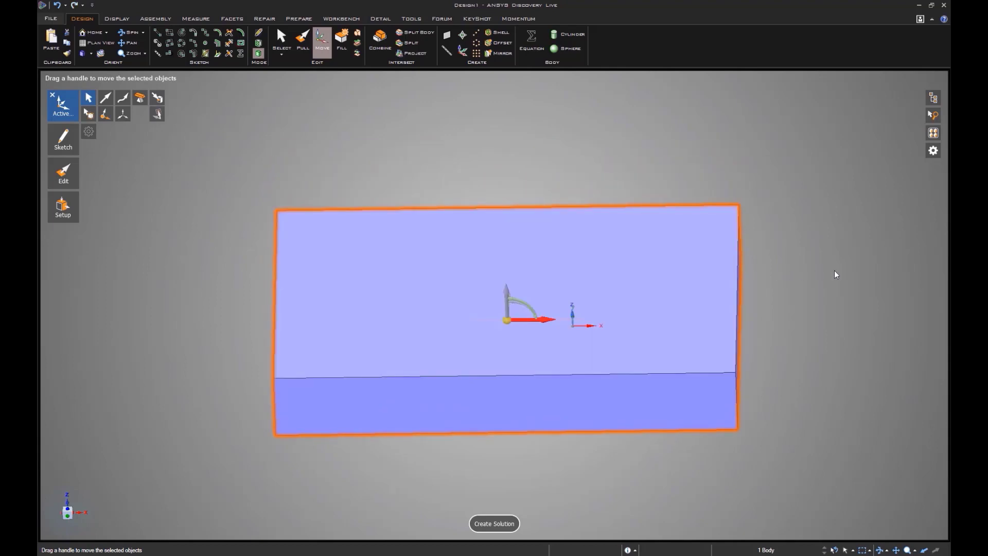
key("space")
type("2.5")
key("Return")
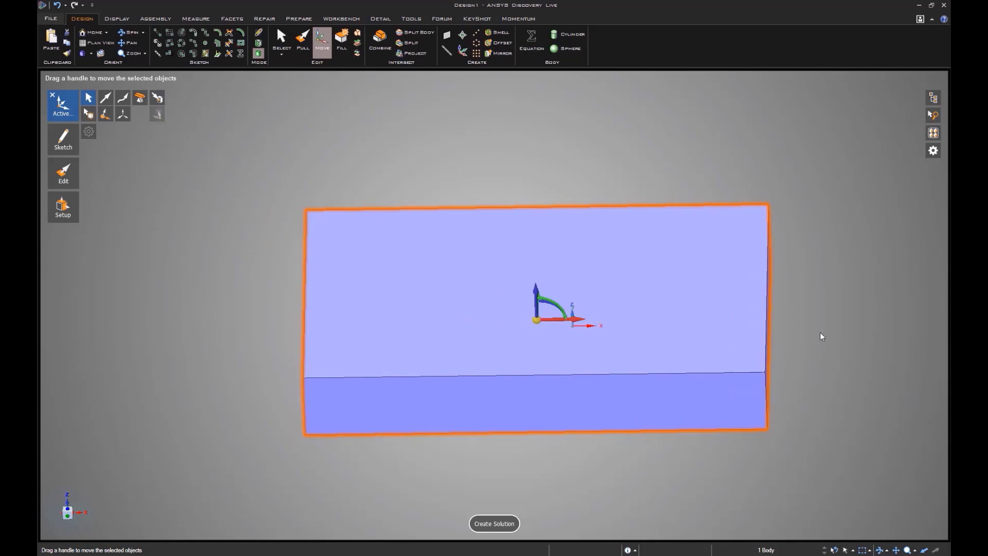
Step: Anchor the Move handle on the block's left edge and rotate the whole solid slightly about that edge
left_click_drag(535, 326, 417, 381)
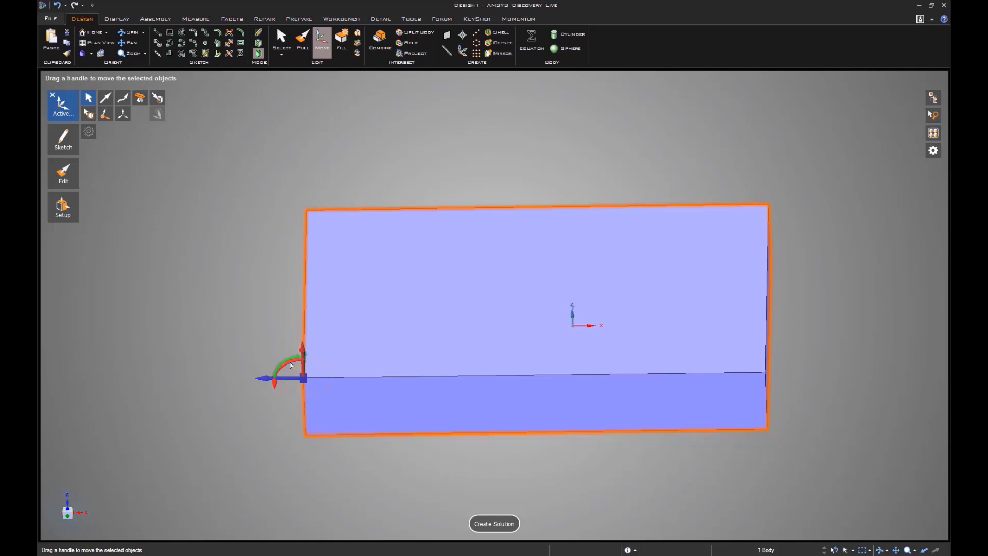
left_click_drag(290, 365, 323, 361)
Step: Try tilting the block's top face about its left edge, and undo the tilt
left_click(455, 305)
key("Escape")
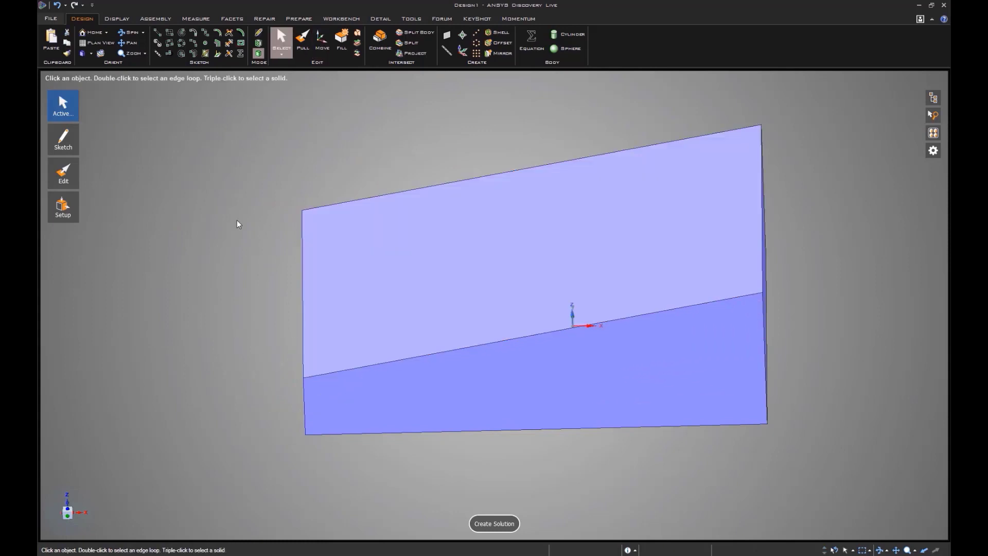
left_click(56, 6)
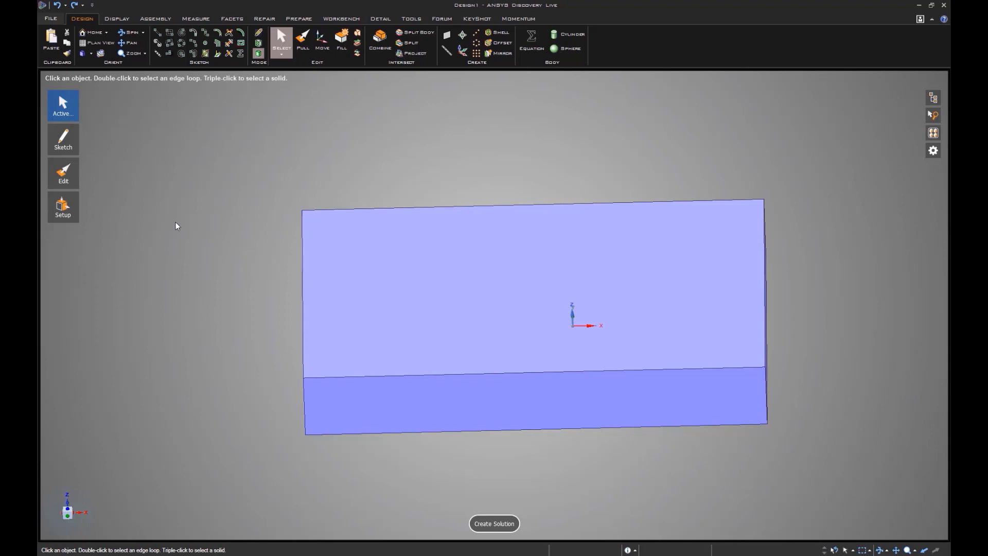
Step: Sketch a 10 mm diameter circle centred on the block's top face
left_click(183, 33)
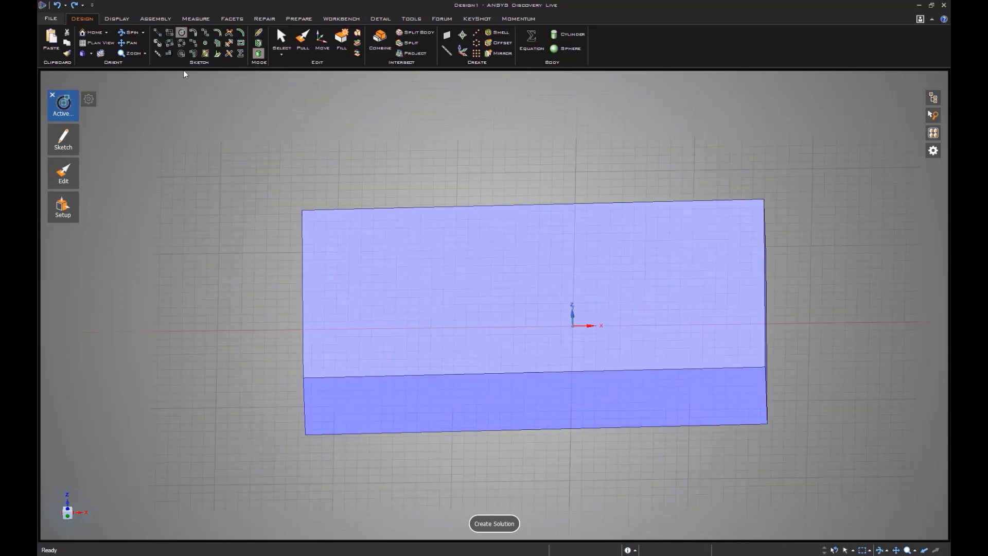
left_click(374, 265)
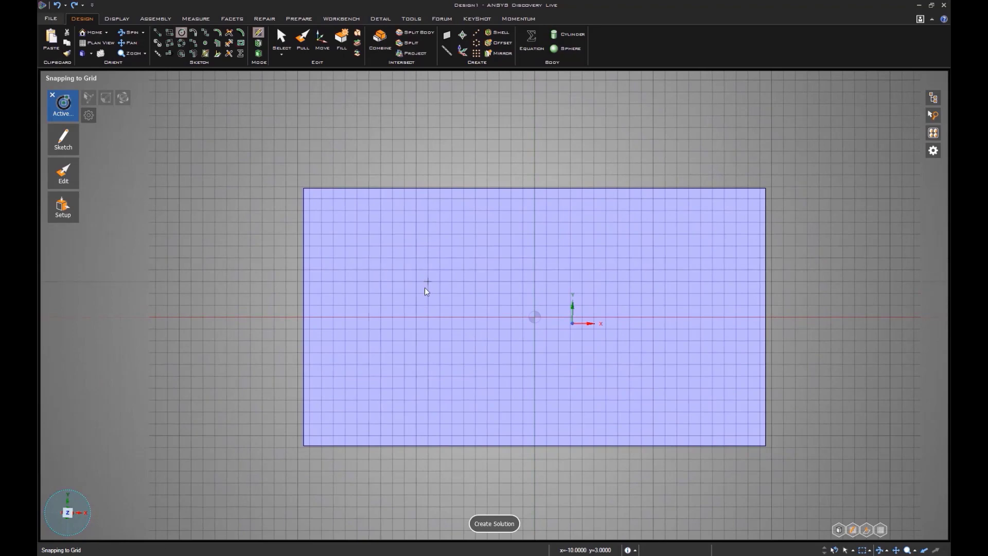
left_click(535, 317)
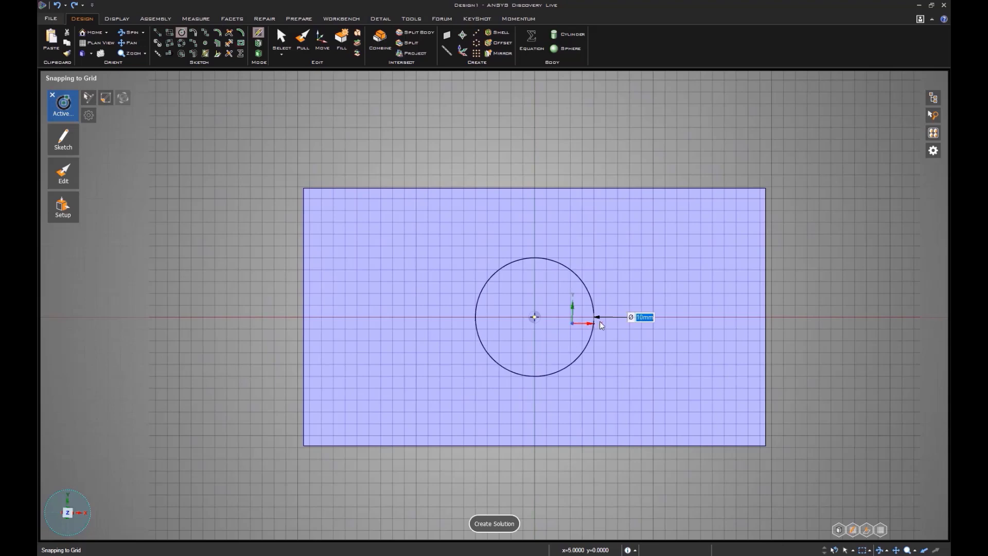
left_click(600, 321)
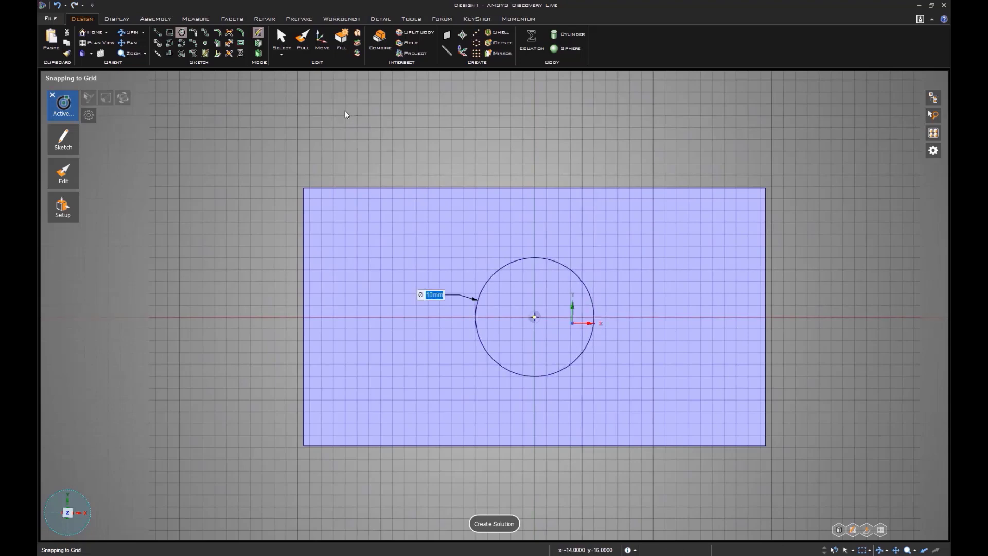
Step: Pull the circular region down through the block to cut a through hole
left_click(303, 46)
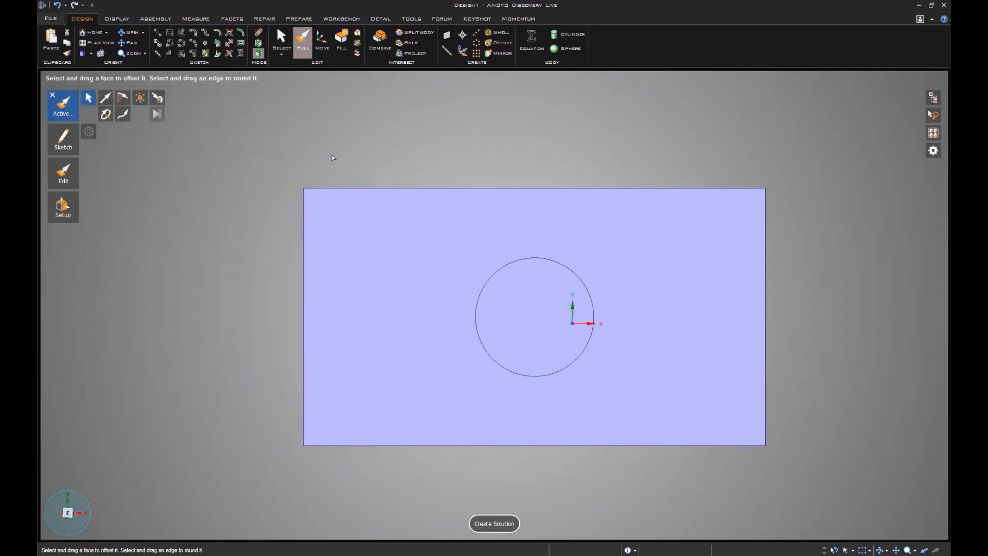
left_click(359, 230)
middle_click_drag(359, 230, 346, 176)
left_click(385, 147)
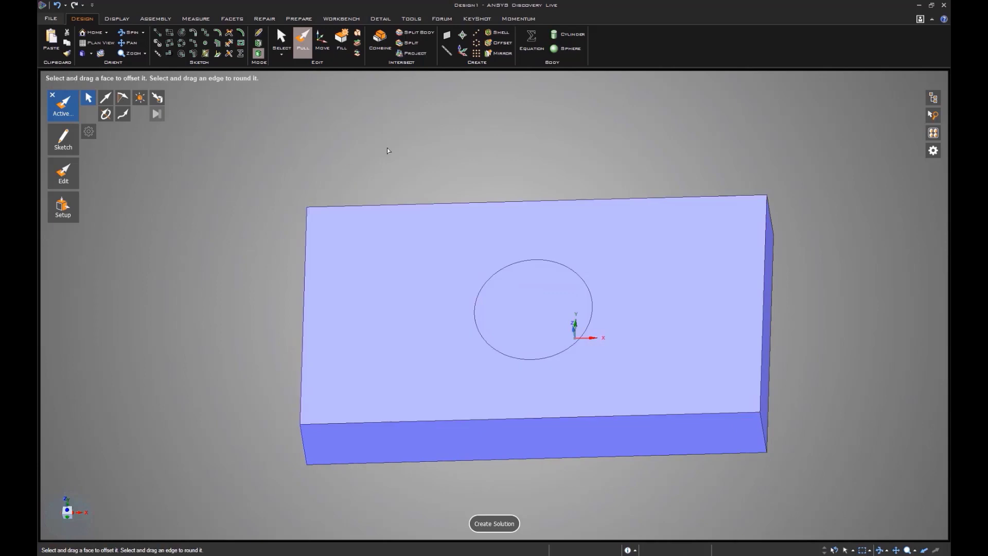
left_click(438, 229)
left_click(517, 304)
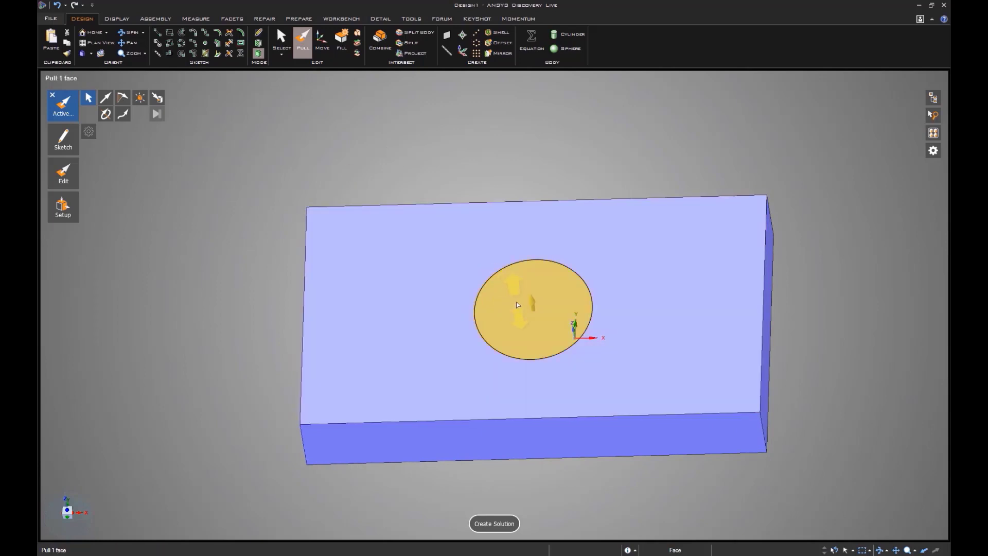
left_click_drag(517, 304, 543, 395)
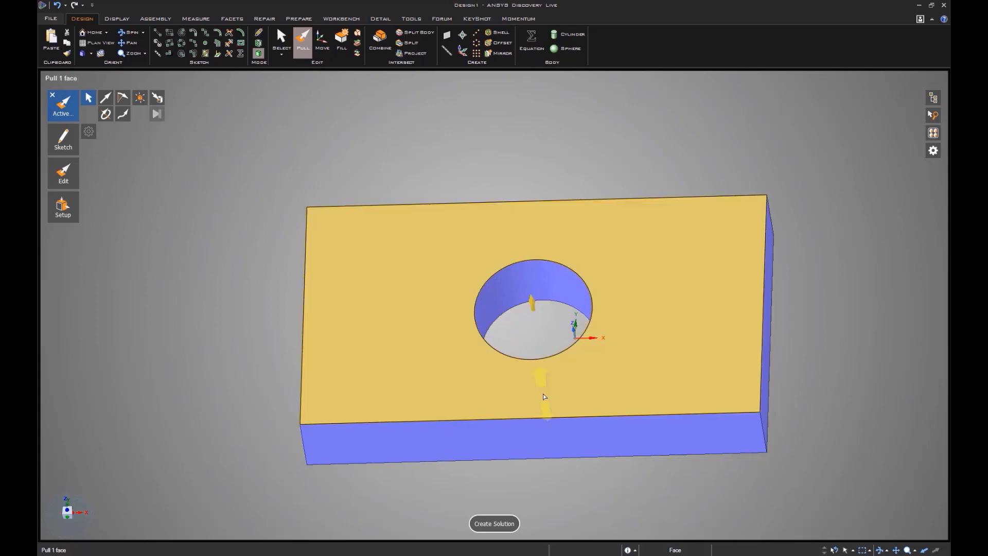
left_click(560, 476)
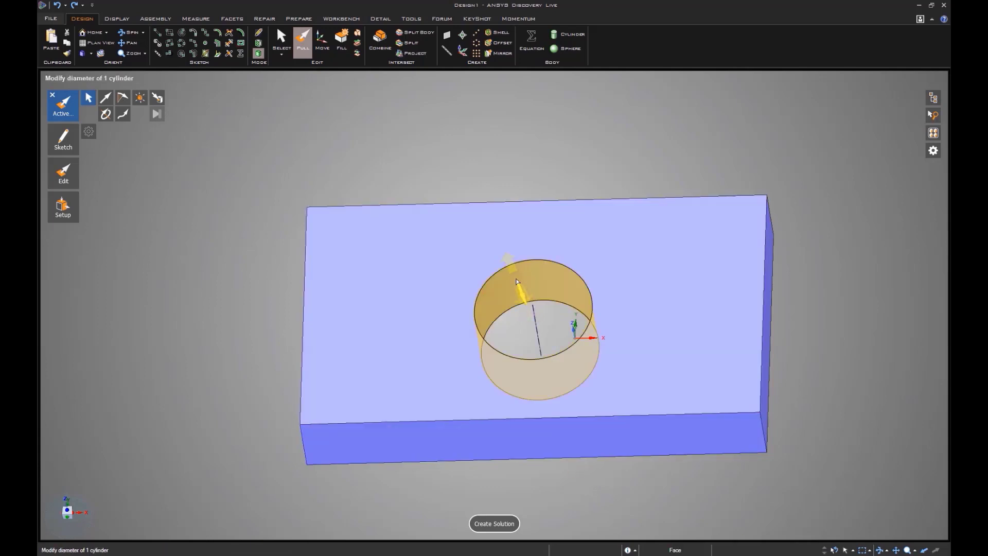
Step: Pull the hole's cylindrical face inward to reduce its radius to about 4.15 mm
left_click(522, 293)
left_click_drag(521, 294, 549, 340)
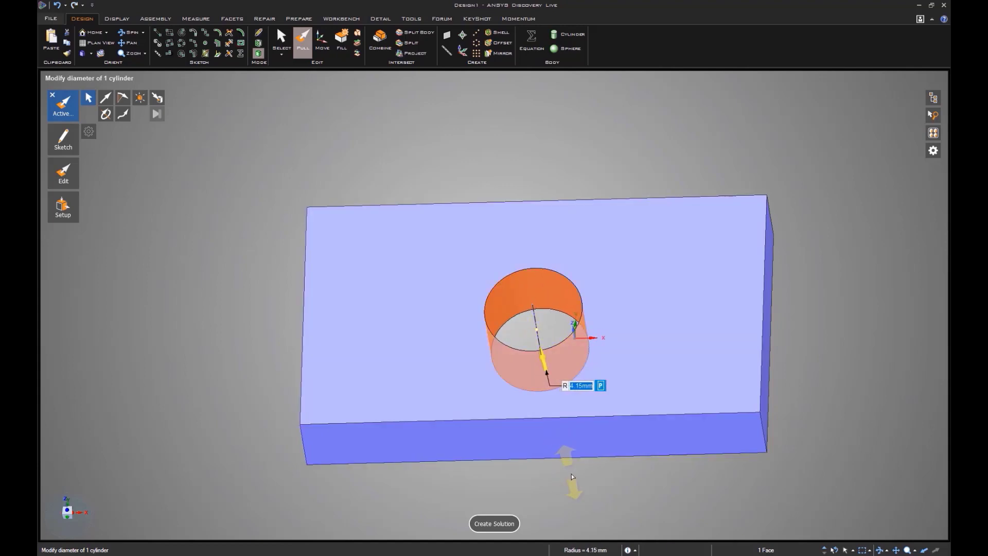
Step: Anchor the Move handle at the centre of the hole's upper opening and rotate the hole into a slanted bore about the Y axis
left_click(322, 40)
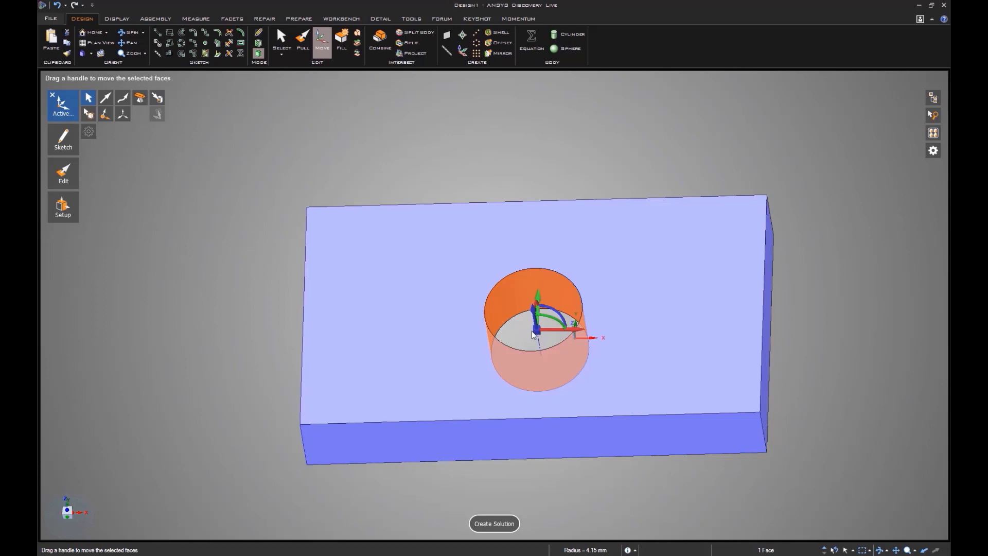
left_click_drag(536, 337, 536, 322)
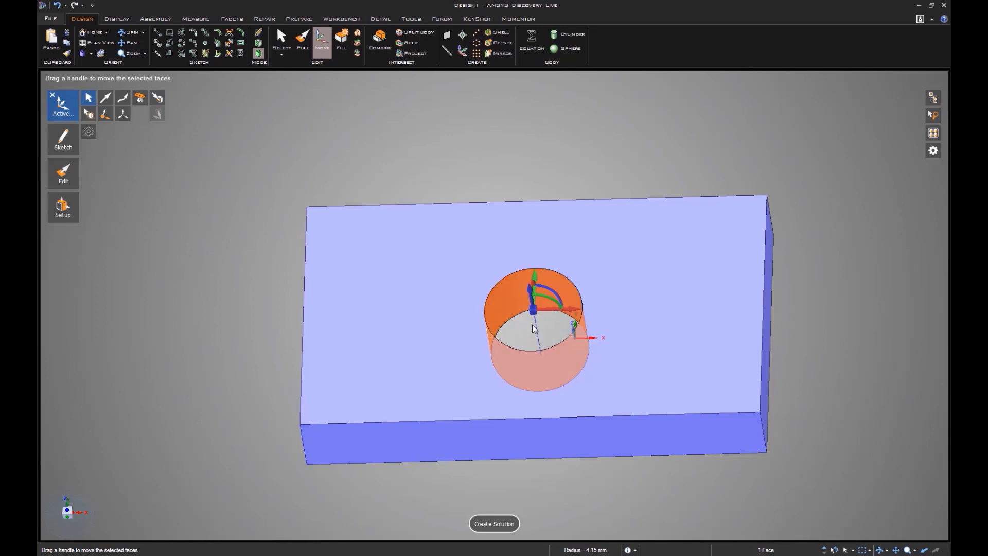
left_click_drag(552, 301, 562, 312)
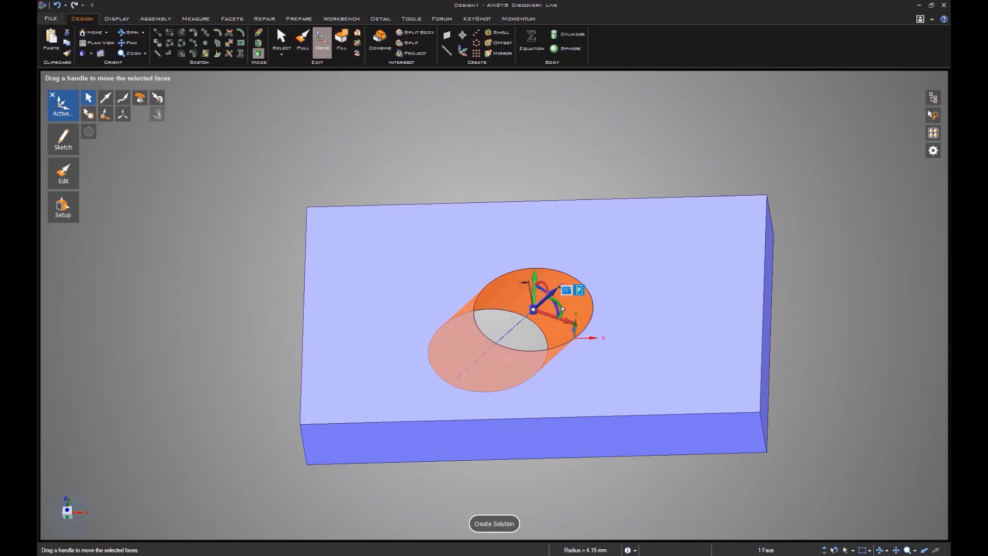
key("Escape")
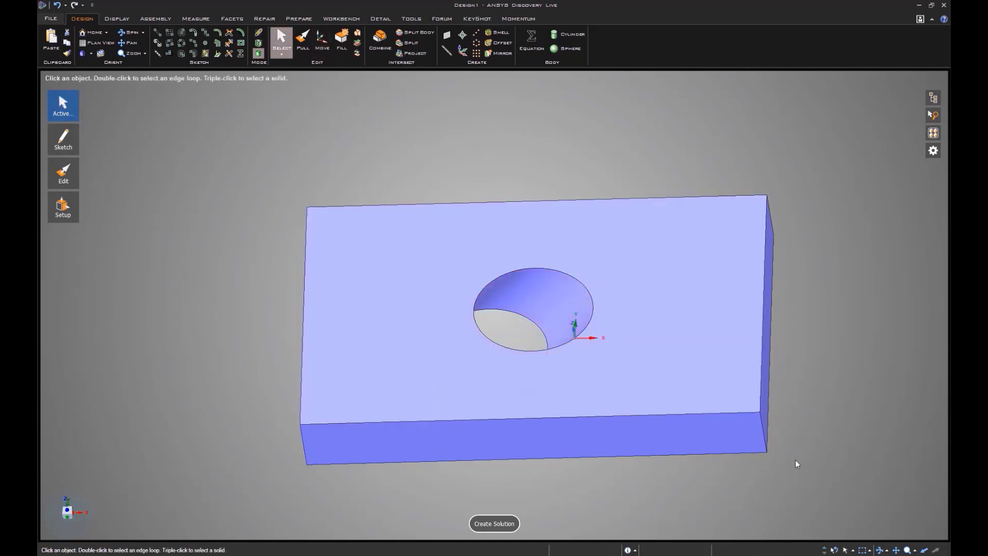